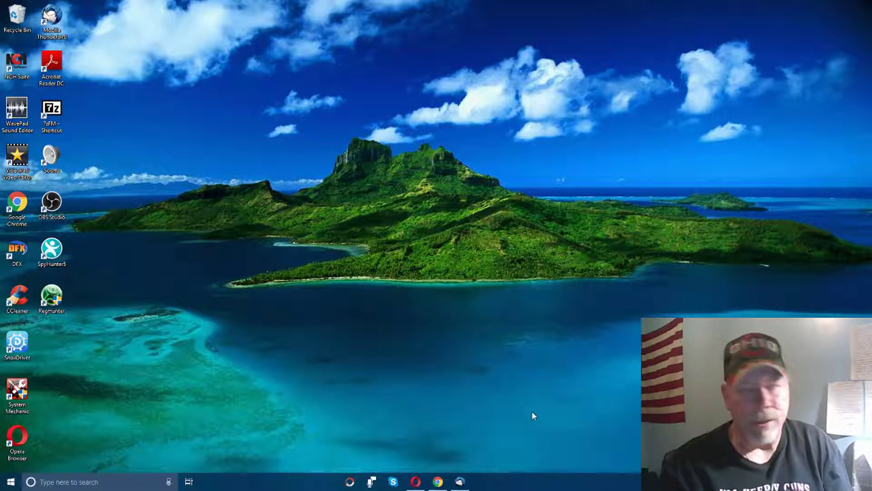
# - Return to the Chrome Web Store page listing Keywords Everywhere as already added to Chrome
pyautogui.click(438, 481)
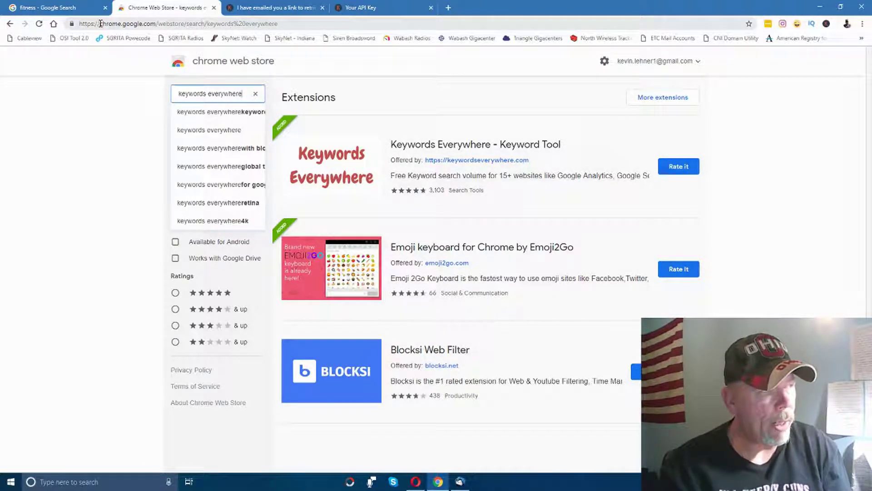
pyautogui.moveTo(100, 23); pyautogui.dragTo(153, 24)
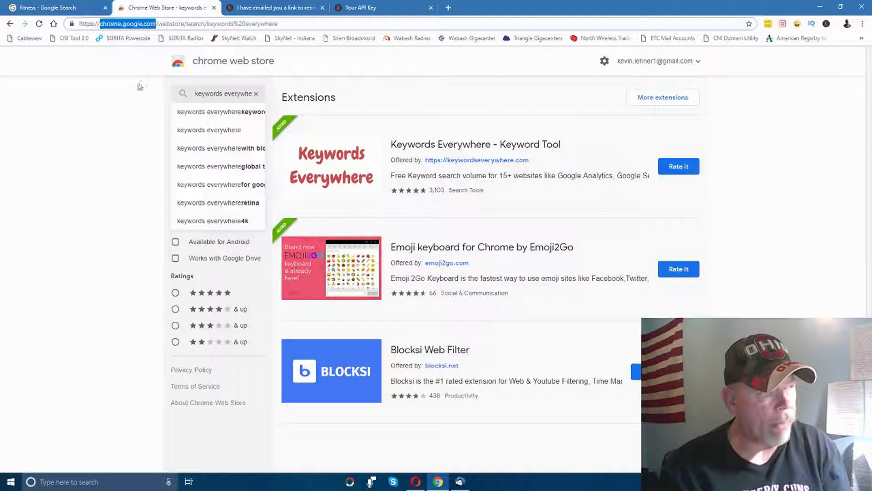
pyautogui.click(117, 97)
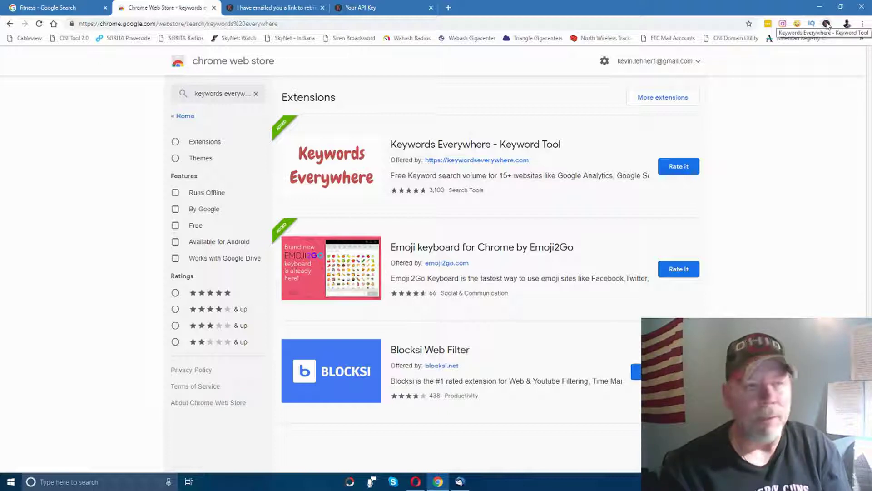
# - Open the Keywords Everywhere options page via the toolbar popup's Update Settings link
pyautogui.click(826, 24)
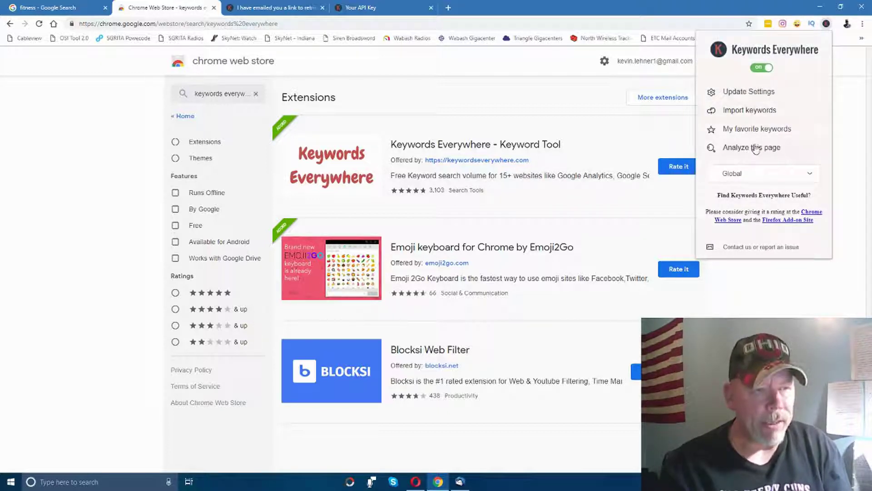
pyautogui.click(844, 157)
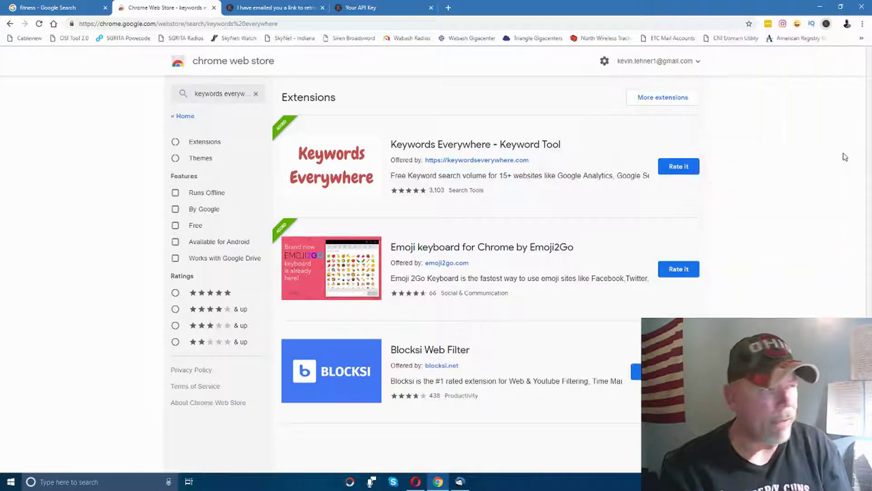
pyautogui.click(826, 24)
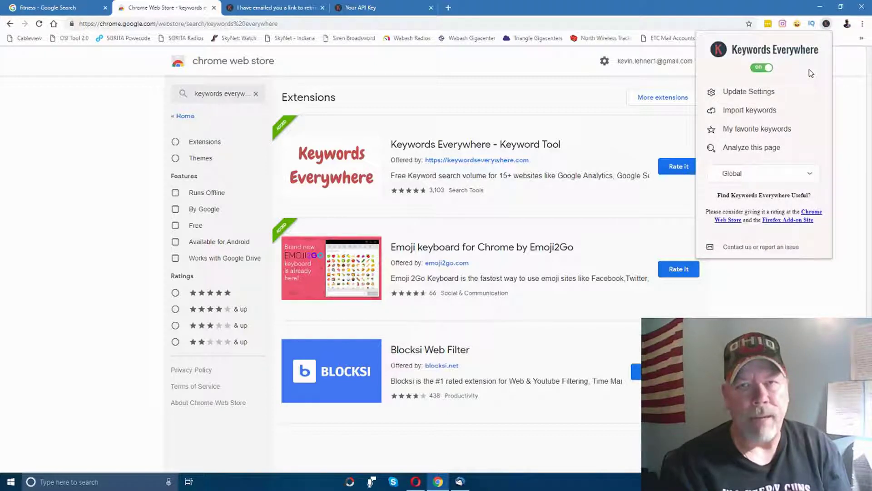
pyautogui.click(742, 92)
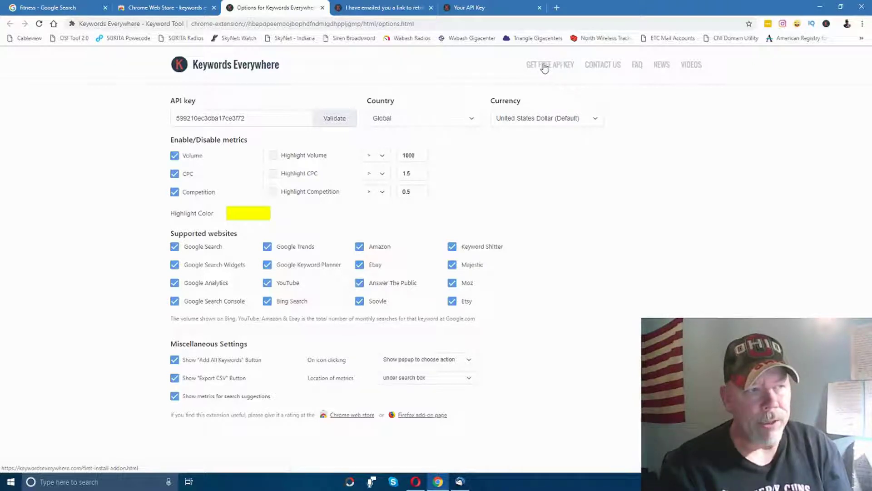
# - Go to the free API key sign-up page using 'GET FREE API KEY' on the options page
pyautogui.click(545, 69)
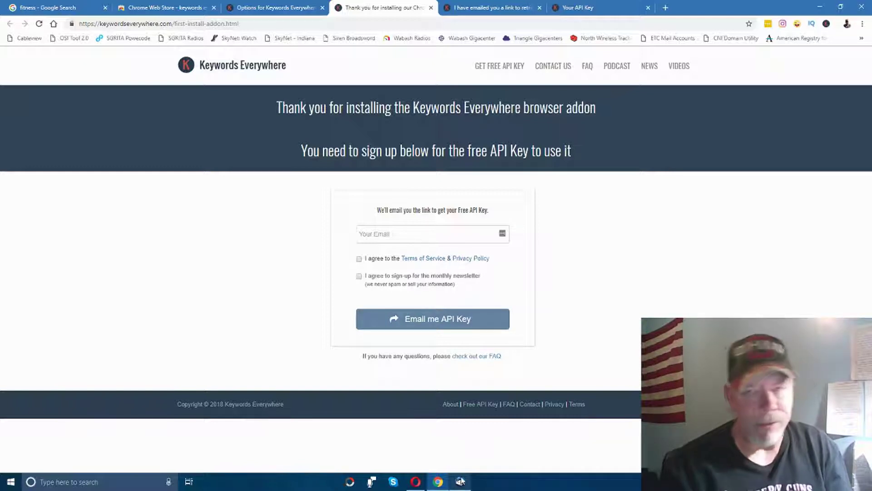
pyautogui.moveTo(460, 481)
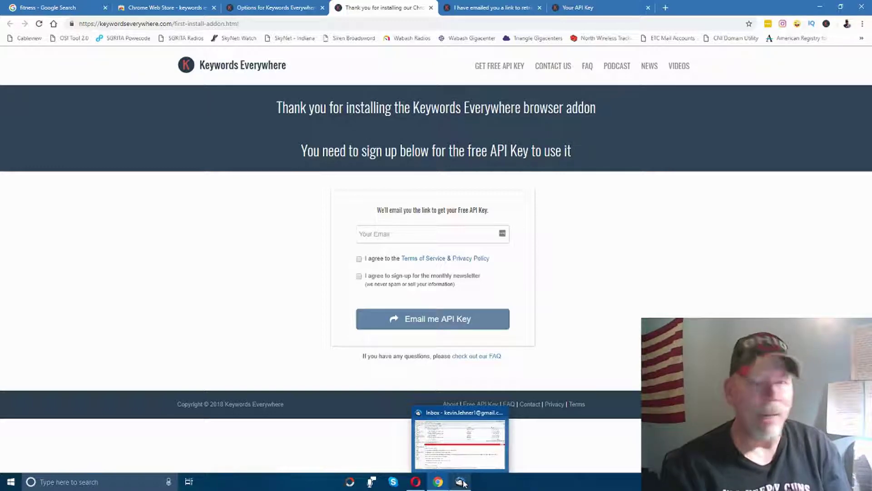
# - Follow the API key link in the Thunderbird email to show the key page in Chrome
pyautogui.click(460, 482)
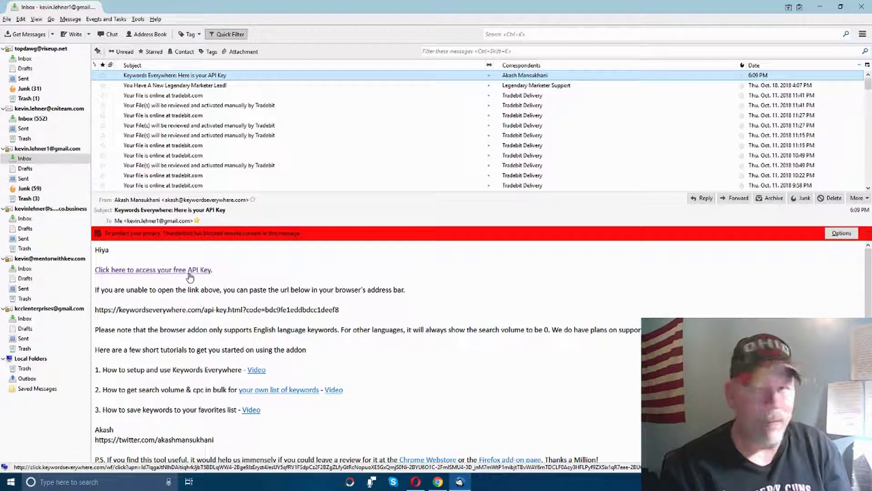
pyautogui.click(153, 271)
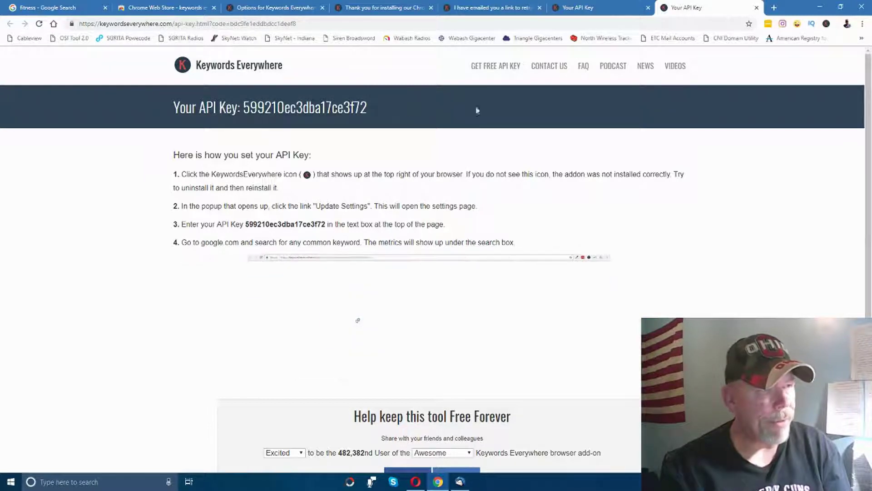
# - Close the duplicate tab, copy the API key, and return to the Options tab
pyautogui.click(648, 8)
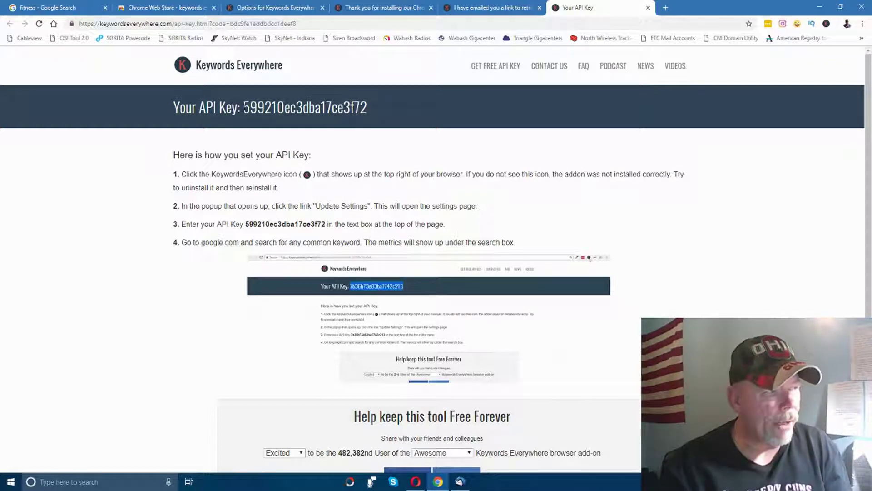
pyautogui.moveTo(242, 108); pyautogui.dragTo(371, 108)
pyautogui.rightClick(298, 109)
pyautogui.click(313, 115)
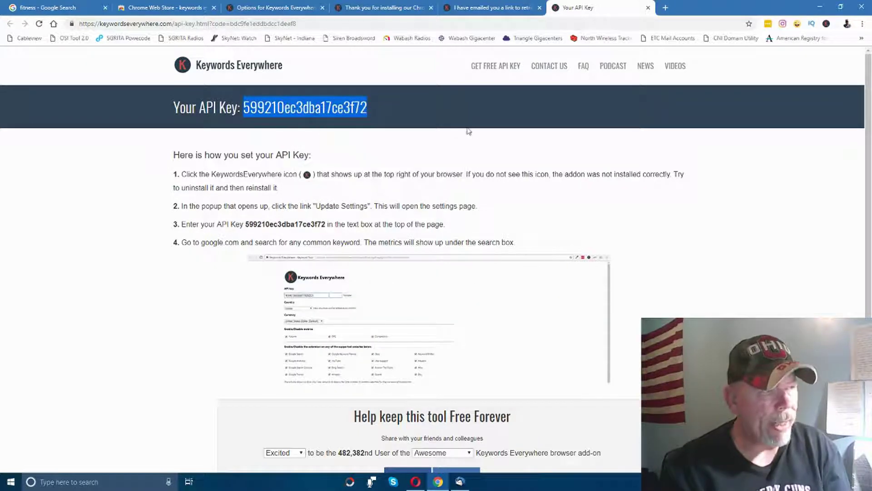
pyautogui.click(260, 8)
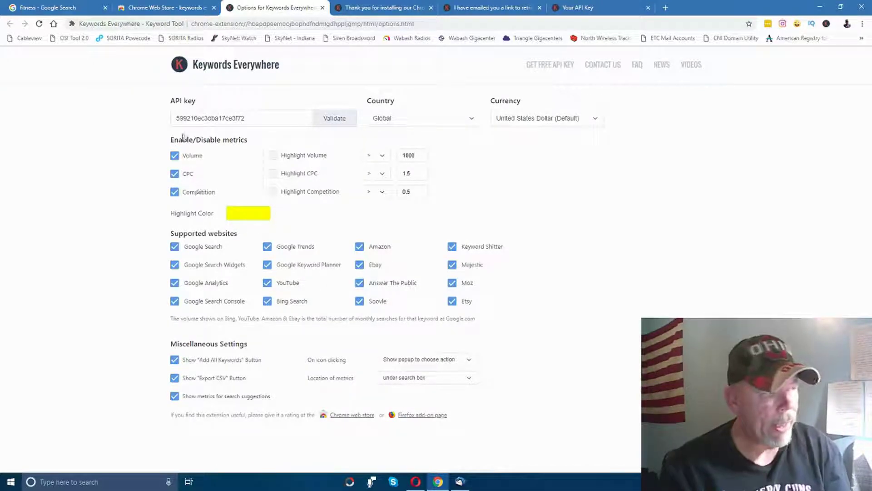
# - Paste the copied API key into the API key field and validate it
pyautogui.moveTo(189, 98); pyautogui.dragTo(141, 124)
pyautogui.moveTo(247, 118); pyautogui.dragTo(142, 121)
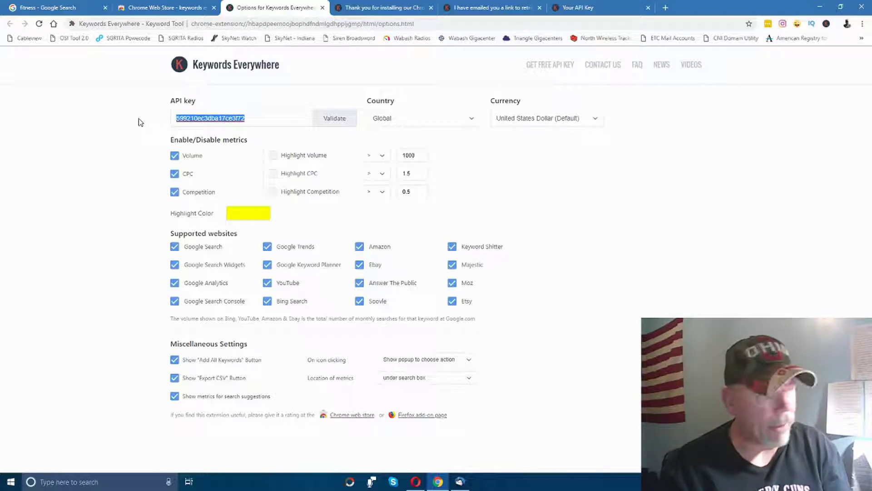
pyautogui.click(141, 122)
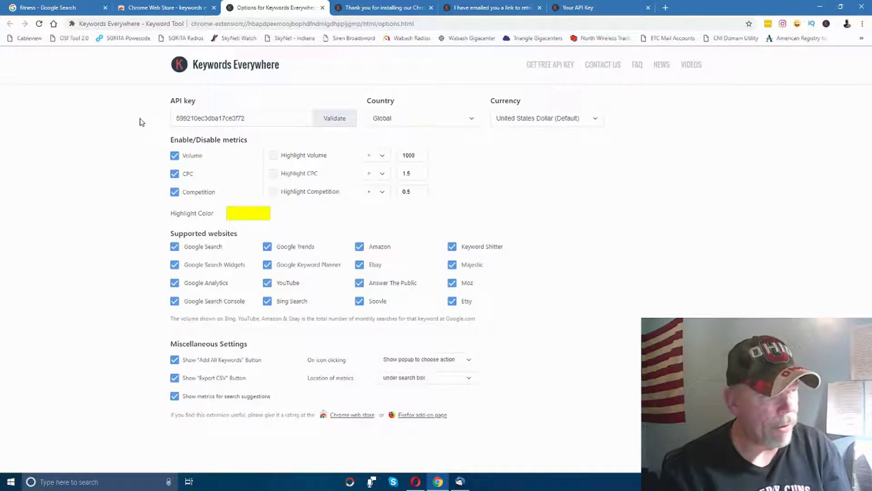
pyautogui.click(250, 118)
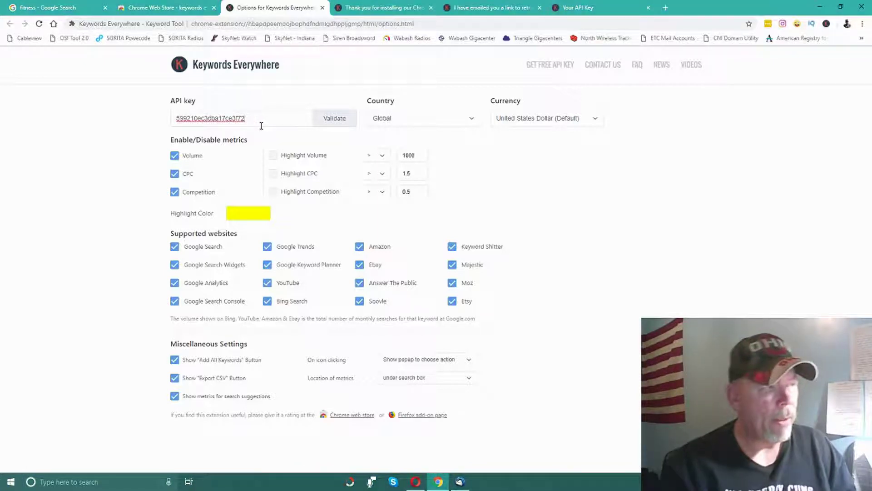
pyautogui.click(518, 196)
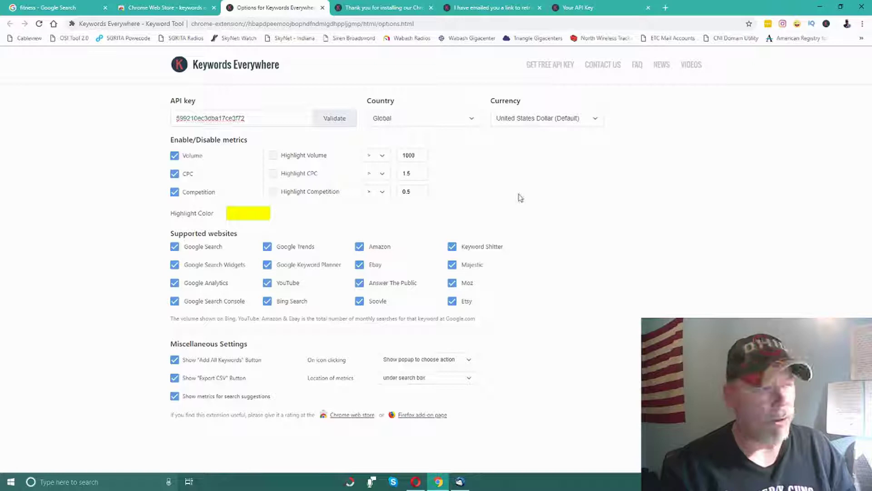
pyautogui.click(335, 119)
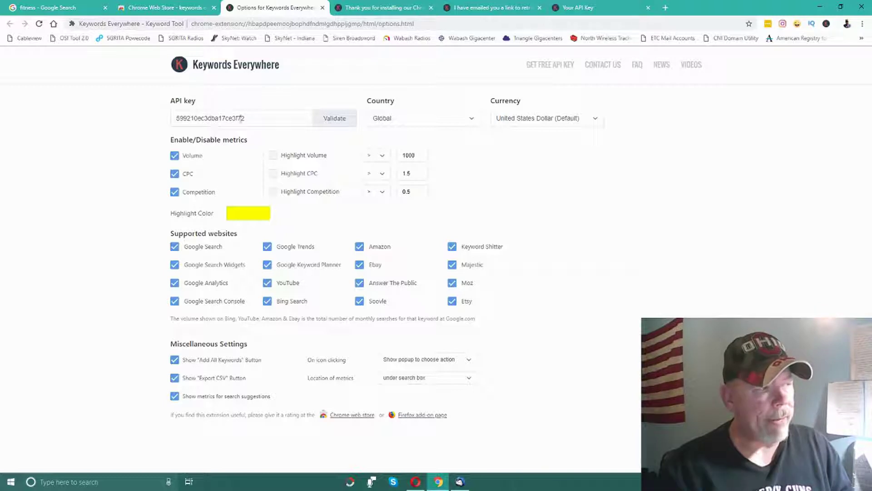
# - Bring up the Google search results for 'fitness'
pyautogui.click(153, 9)
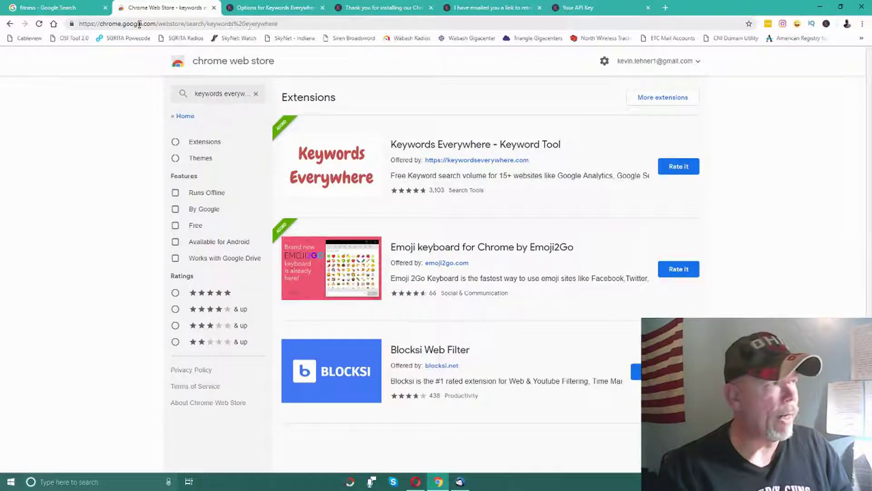
pyautogui.click(91, 8)
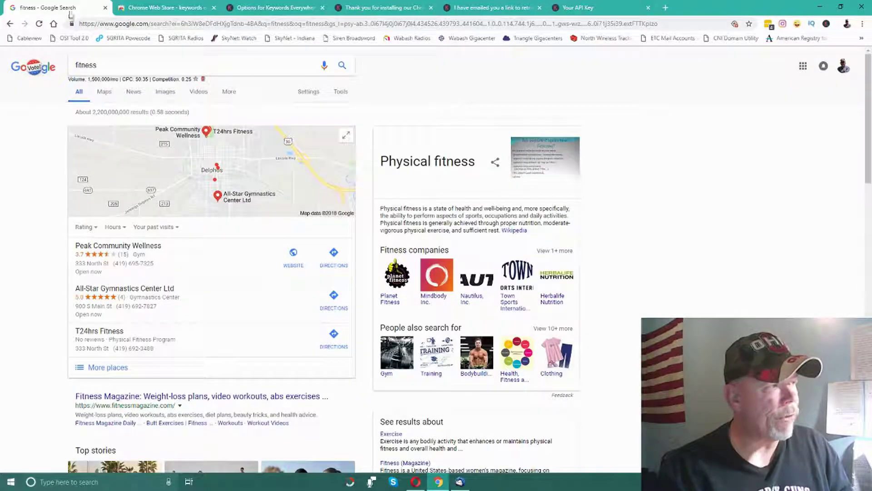
pyautogui.click(105, 66)
pyautogui.moveTo(106, 67); pyautogui.dragTo(76, 67)
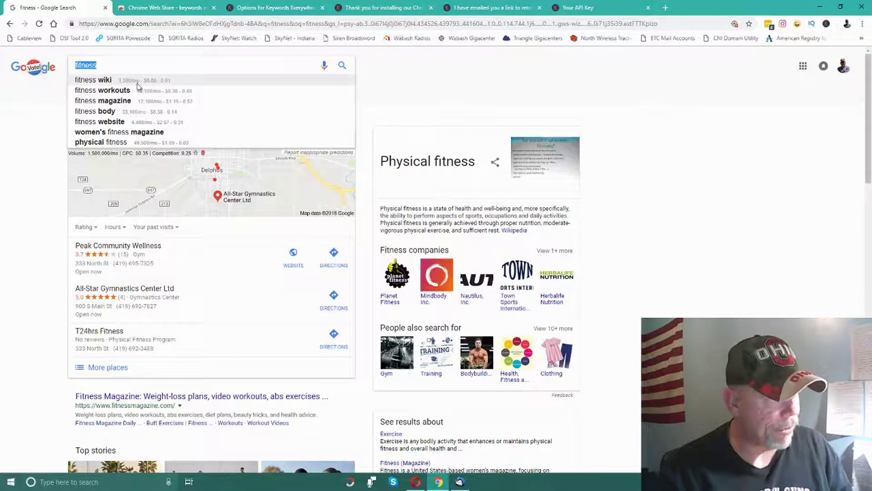
pyautogui.click(488, 82)
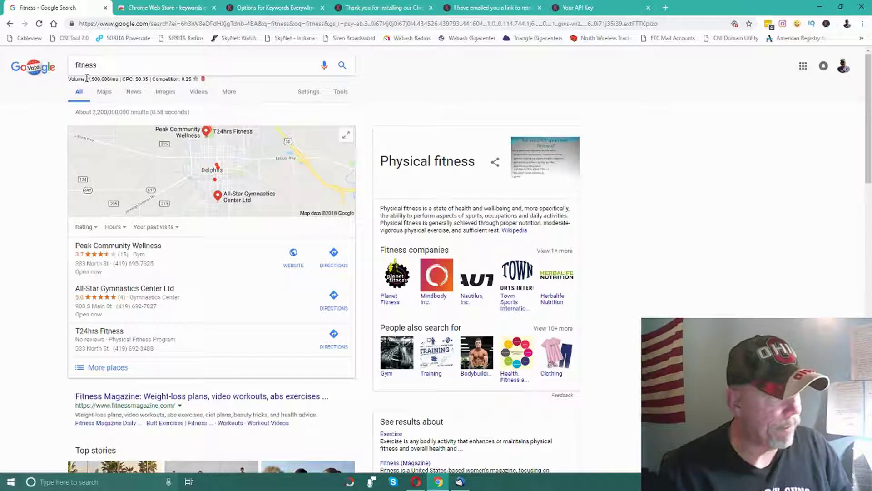
# - Highlight the 1,500,000/mo volume and $0.35 CPC figures under the search box
pyautogui.moveTo(91, 79); pyautogui.dragTo(117, 79)
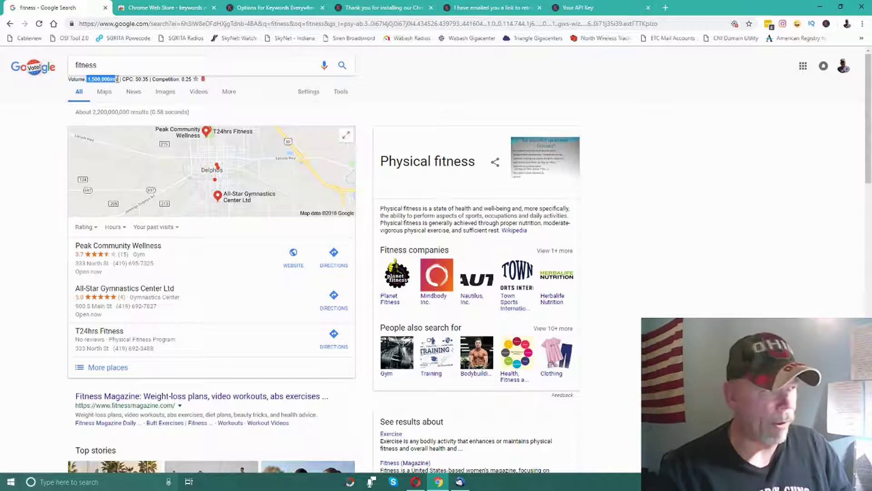
pyautogui.moveTo(117, 79); pyautogui.dragTo(149, 80)
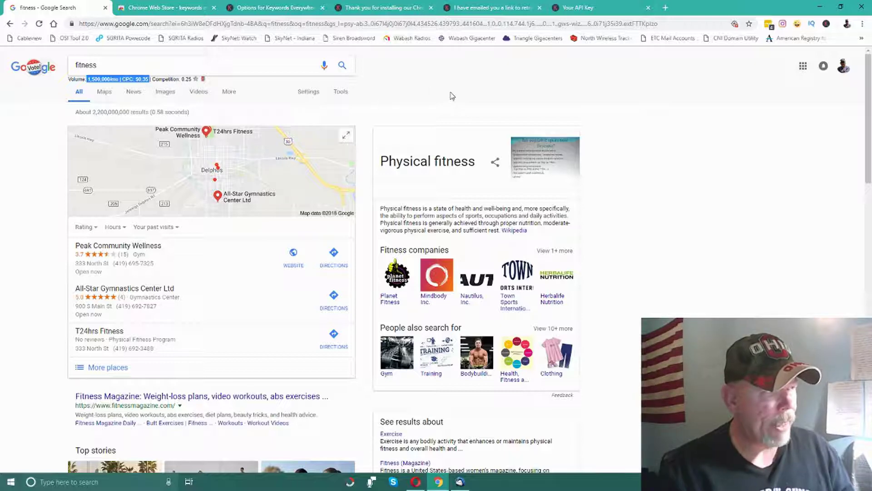
pyautogui.click(393, 100)
# - Scroll through the fitness results and select the volume and CPC figures beside 'fitness wiki'
pyautogui.scroll(-10, 635, 204)
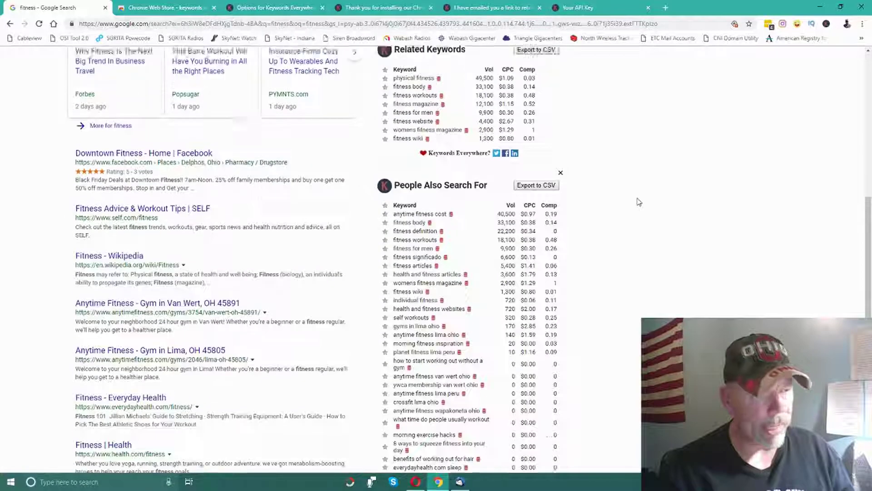
pyautogui.scroll(1, 638, 202)
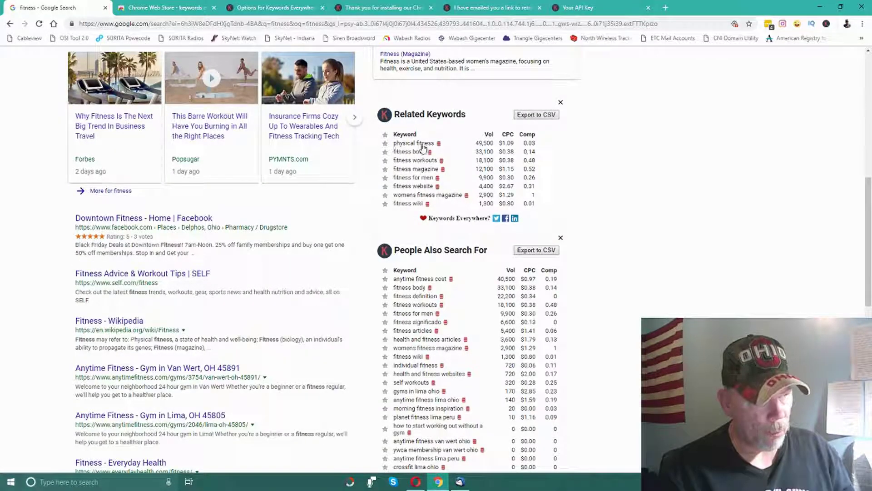
pyautogui.scroll(5, 174, 112)
pyautogui.scroll(3, 174, 111)
pyautogui.scroll(-6, 337, 162)
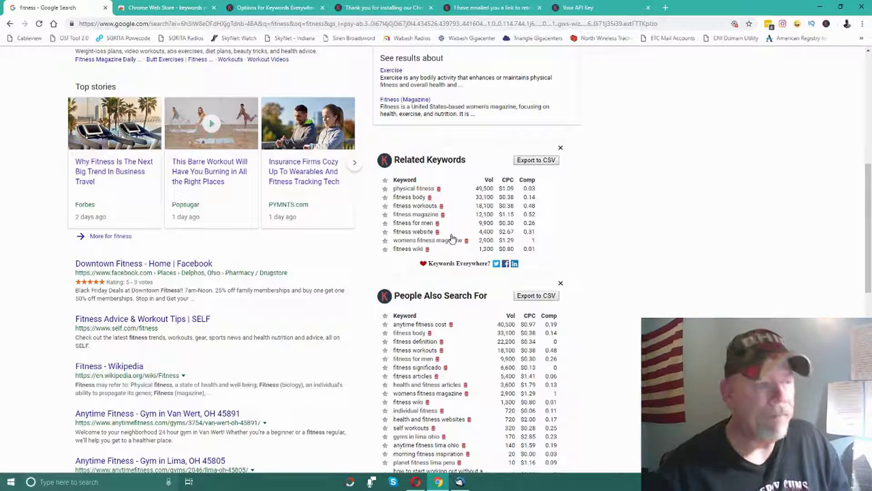
pyautogui.scroll(-3, 452, 238)
pyautogui.scroll(-4, 454, 239)
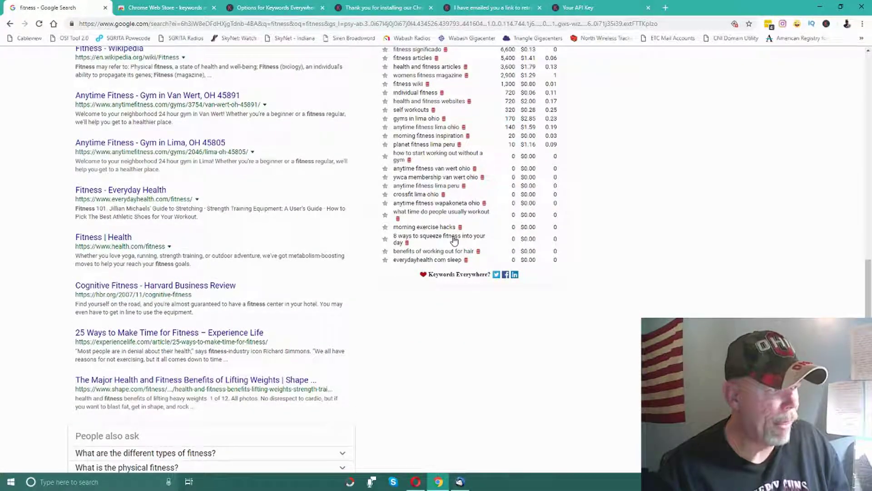
pyautogui.scroll(-5, 454, 241)
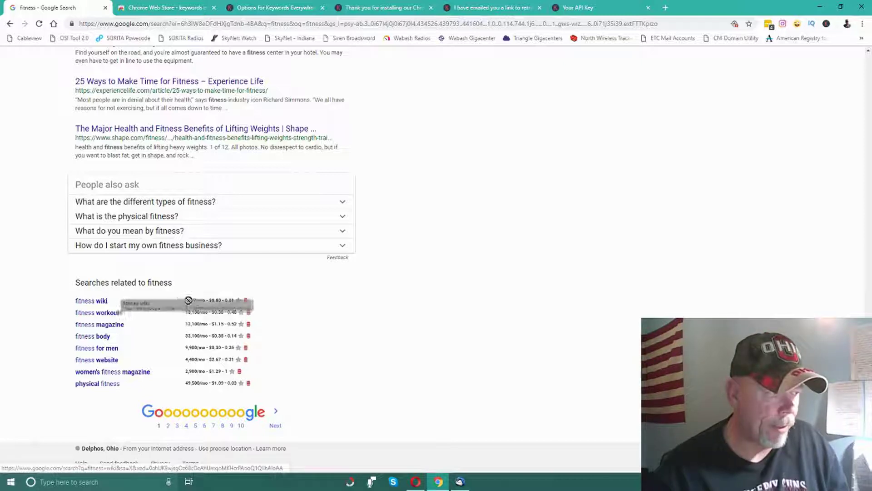
pyautogui.moveTo(186, 299); pyautogui.dragTo(231, 300)
pyautogui.click(375, 336)
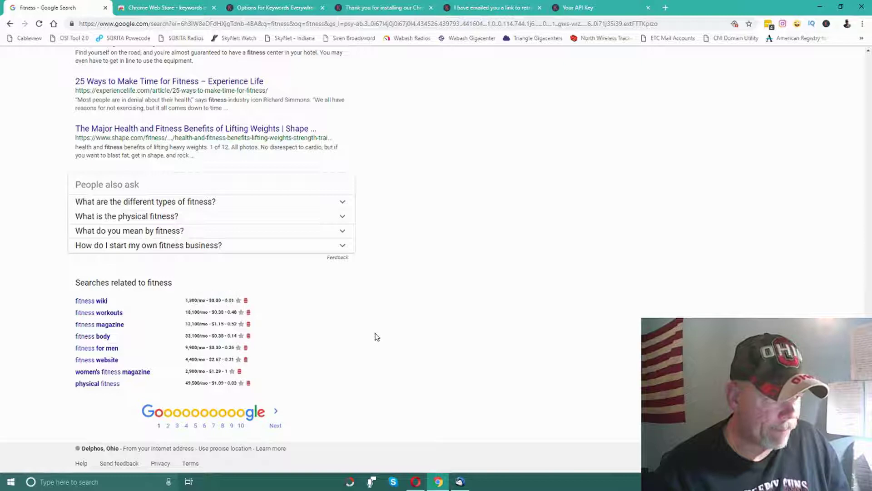
# - Star a related fitness keyword to add it to favourites, then return to the top of the results
pyautogui.click(827, 24)
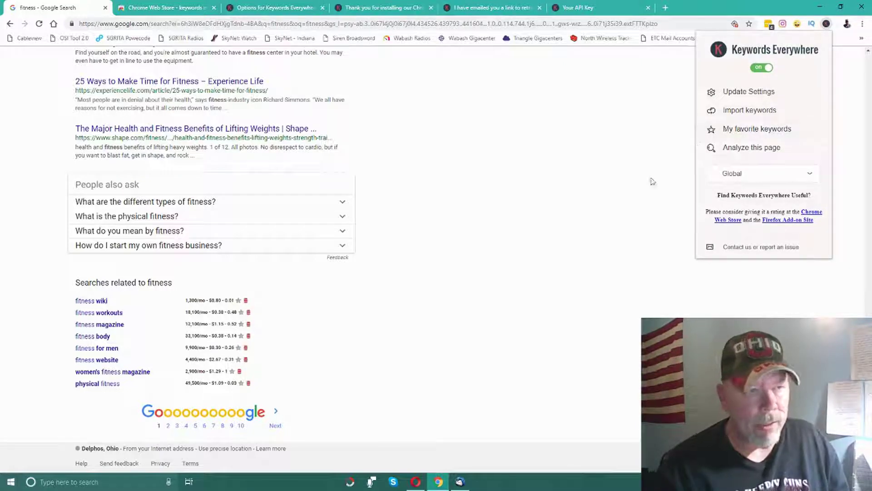
pyautogui.click(542, 236)
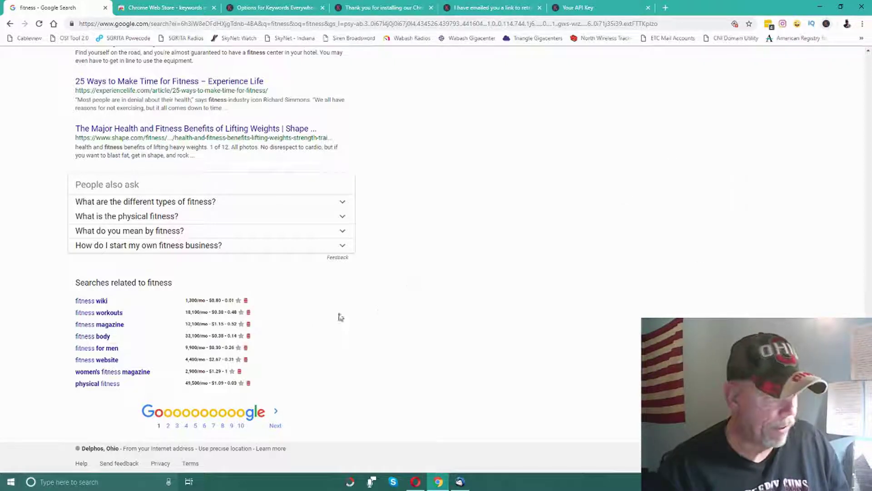
pyautogui.click(238, 347)
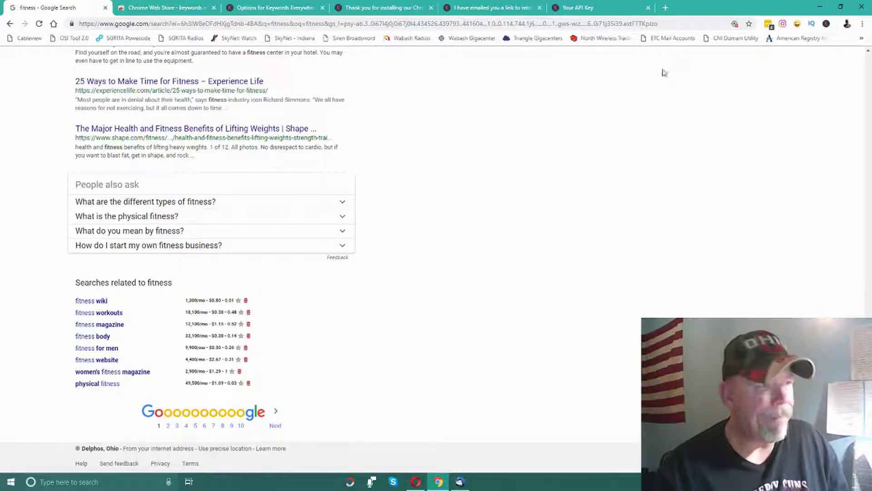
pyautogui.scroll(5, 483, 239)
pyautogui.scroll(15, 598, 249)
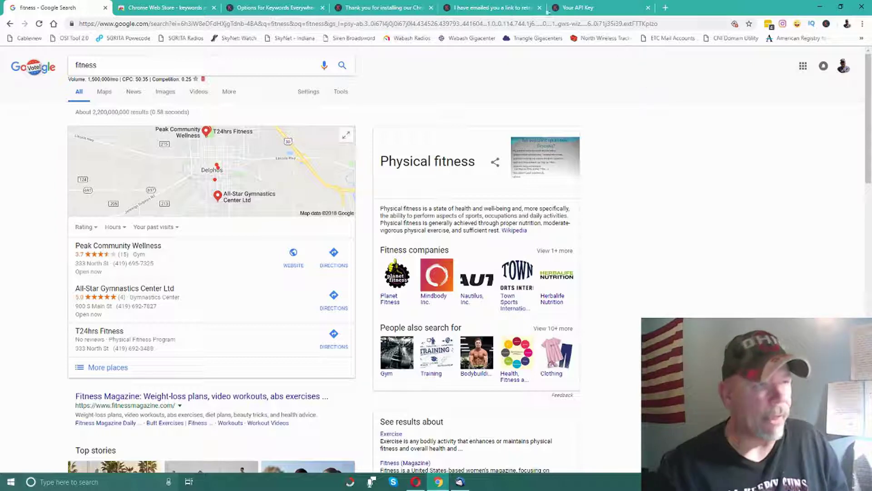
# - Enable Highlight Volume (>1000), Highlight CPC (>1.5) and Highlight Competition (>0.5) in the options
pyautogui.click(576, 8)
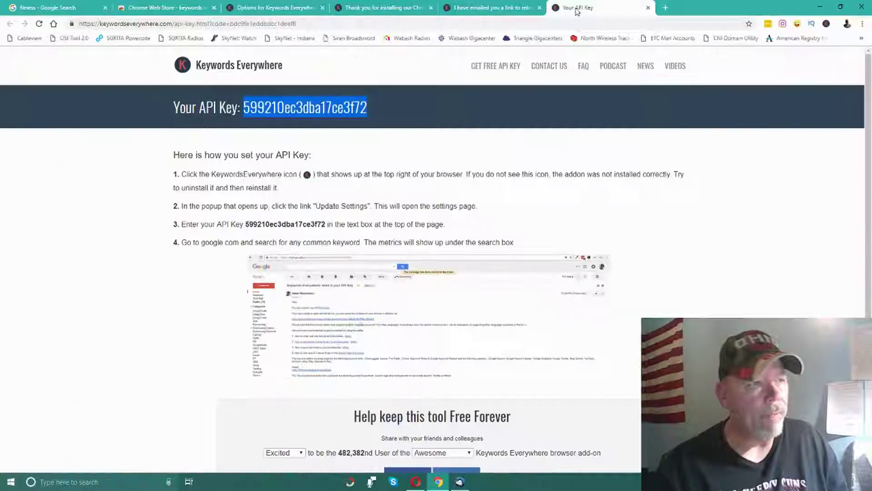
pyautogui.click(286, 8)
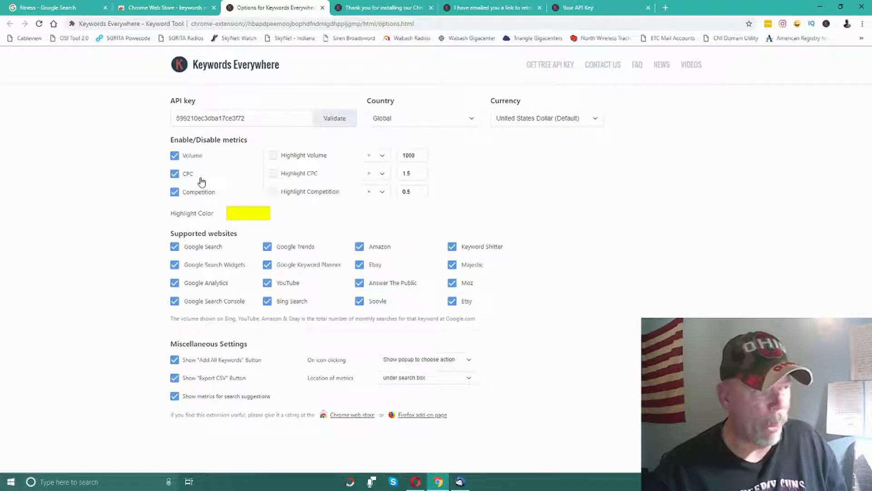
pyautogui.click(175, 156)
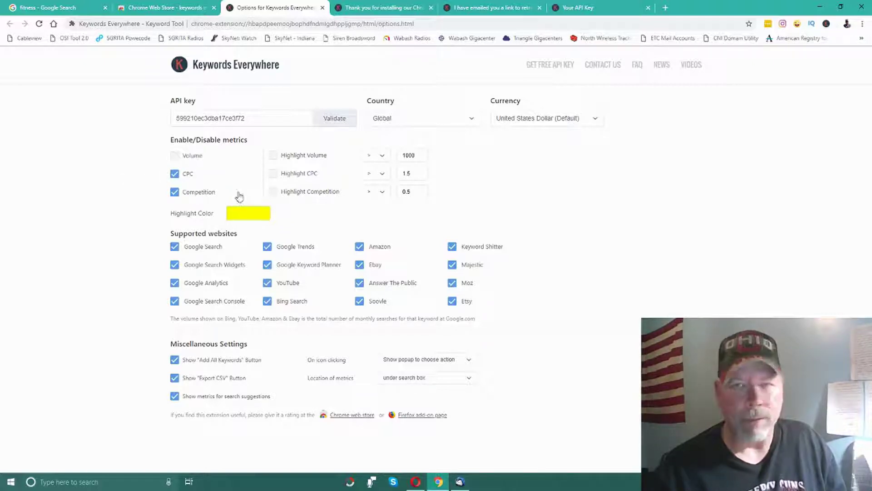
pyautogui.click(175, 156)
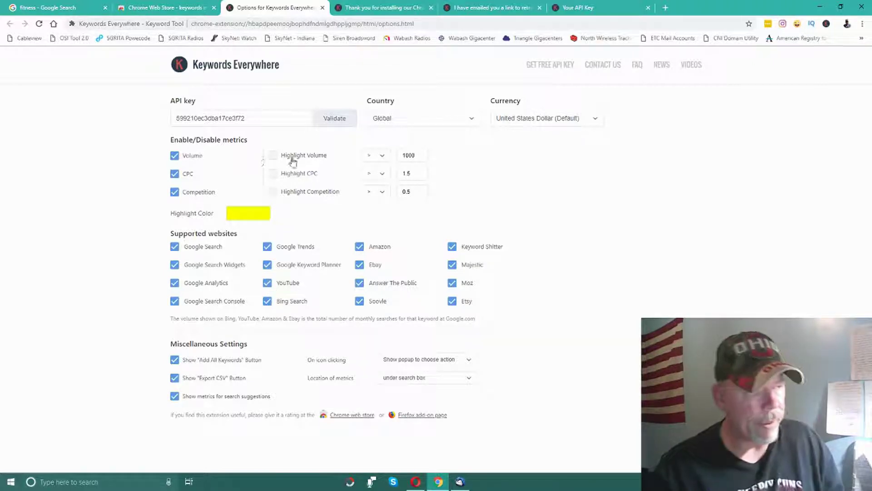
pyautogui.click(273, 156)
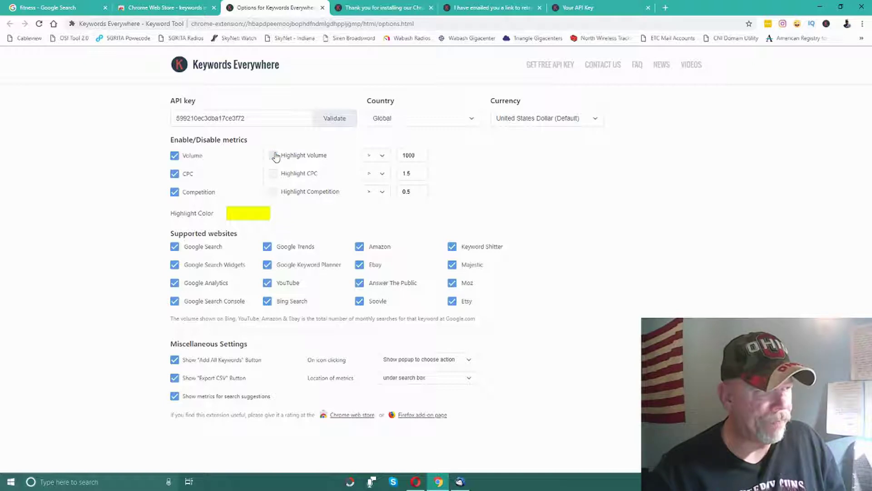
pyautogui.click(273, 174)
pyautogui.click(276, 195)
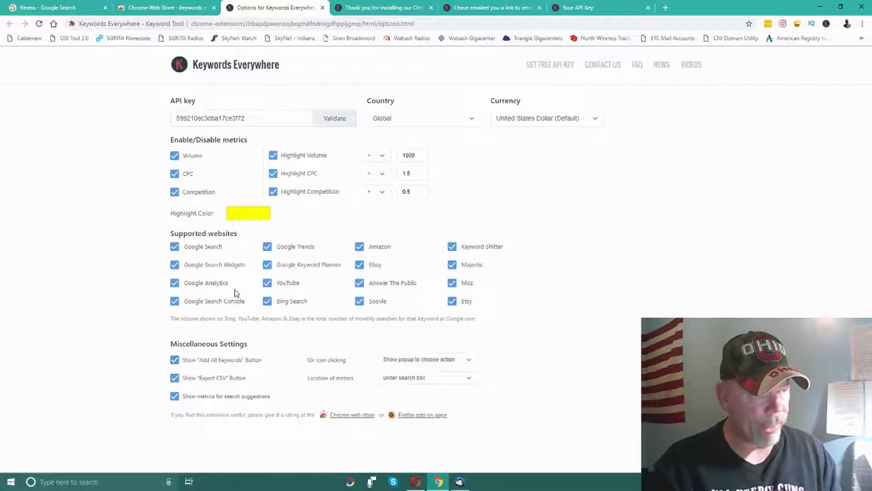
pyautogui.click(211, 286)
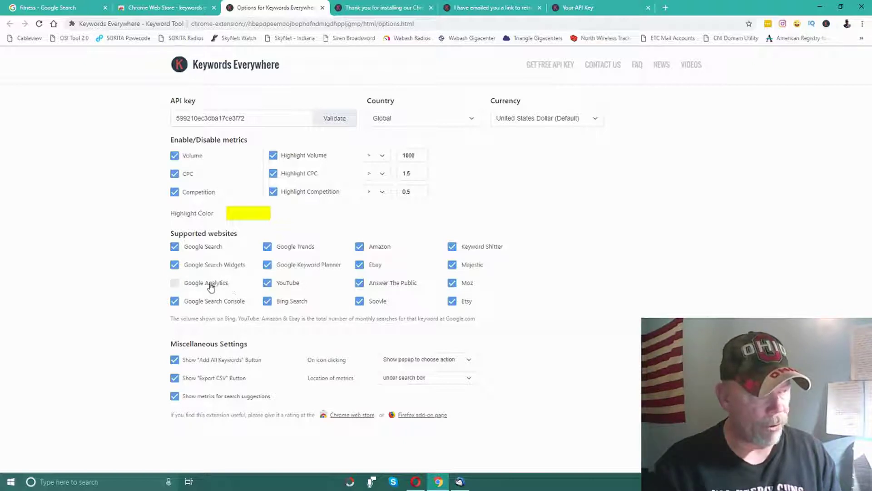
pyautogui.click(198, 285)
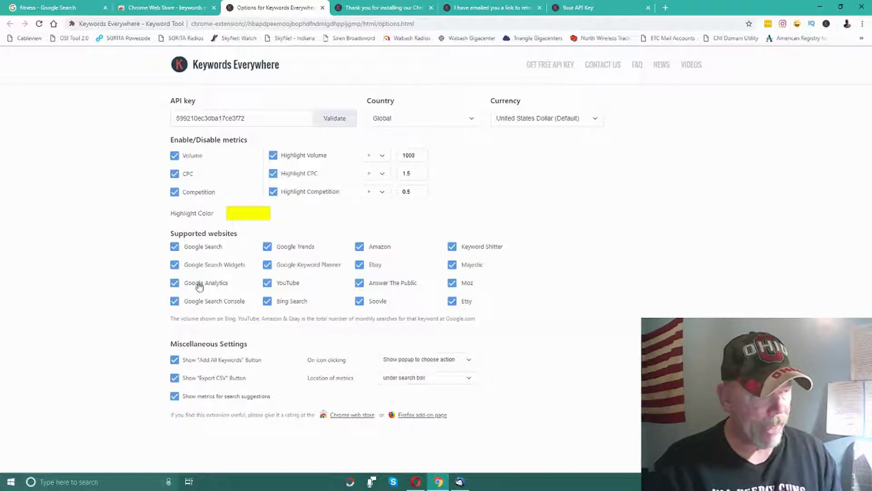